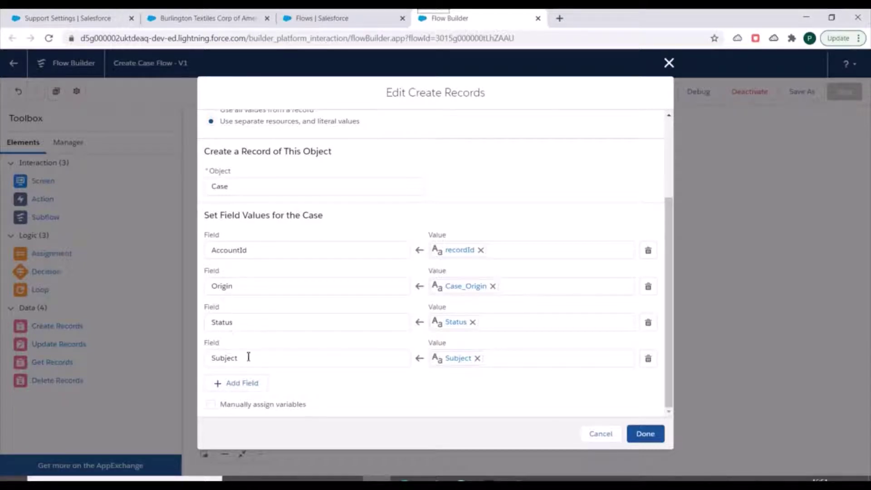
Step: Add a new Screen element beside the Create Case Record element and place a File Upload component on it
left_click(669, 63)
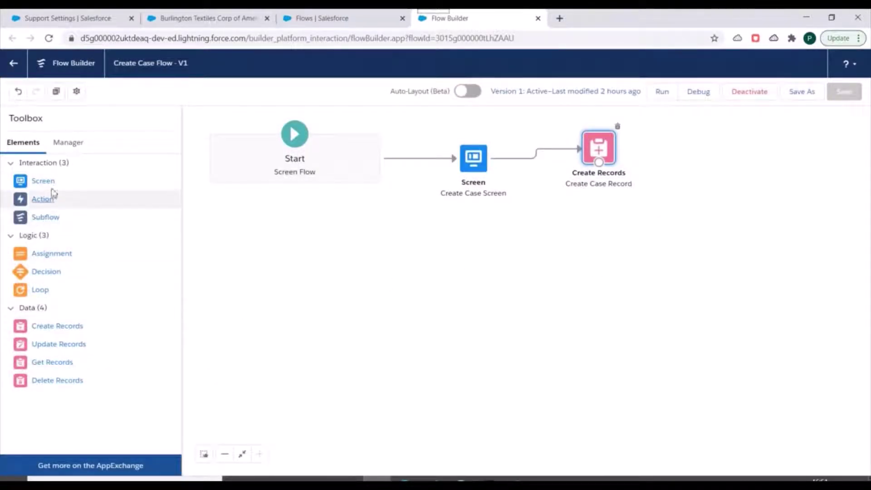
left_click_drag(53, 185, 722, 167)
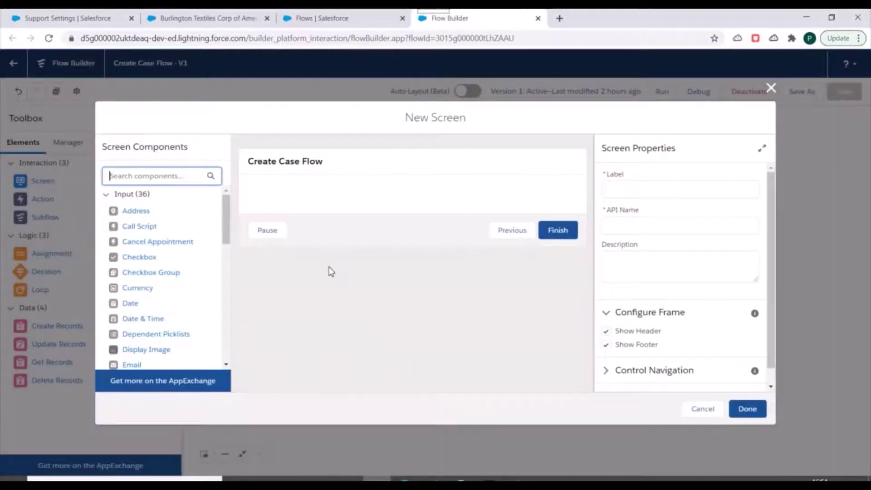
left_click(145, 176)
type("file")
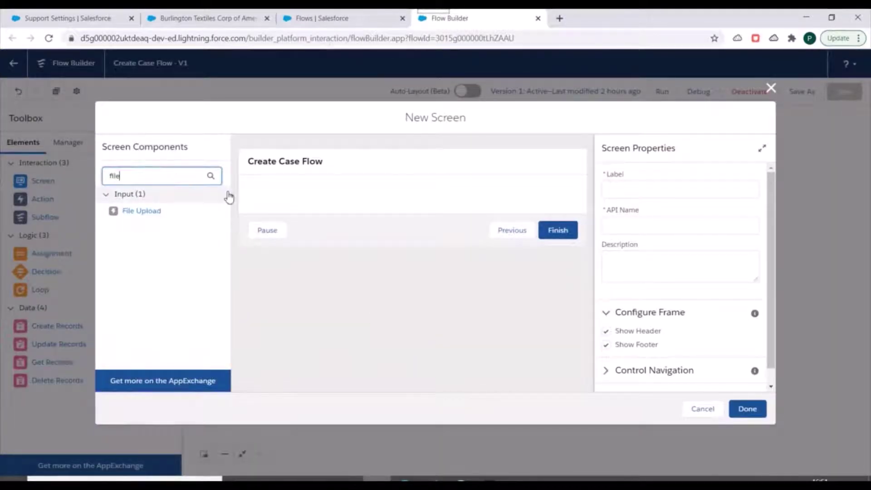
left_click_drag(137, 211, 346, 189)
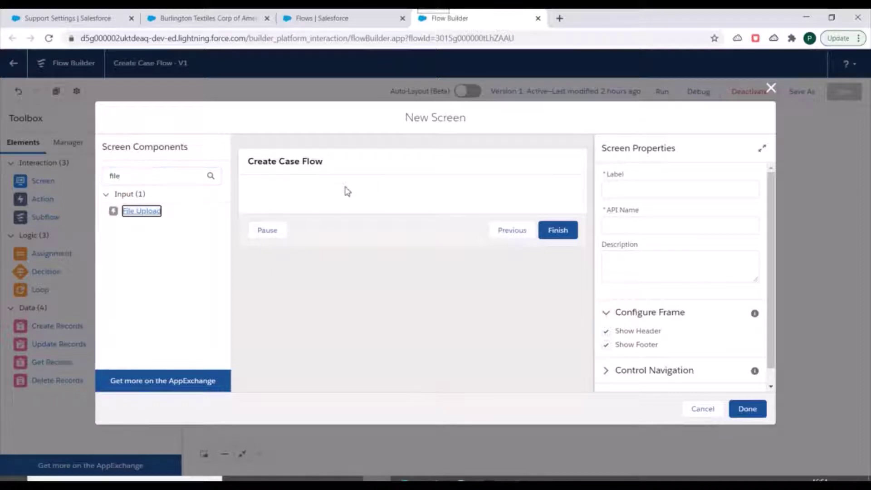
left_click(124, 214)
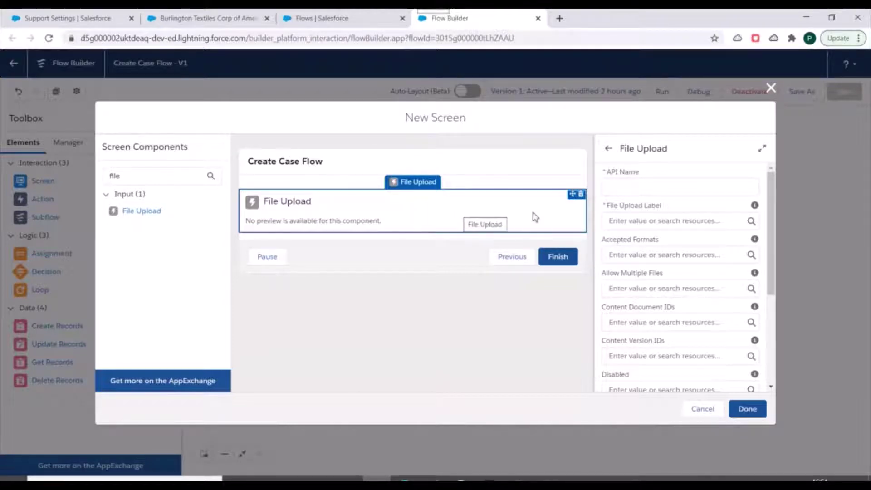
Step: Set the File Upload component's Related Record ID to {!Create_Case_Record}
scroll(688, 247, "down", 3)
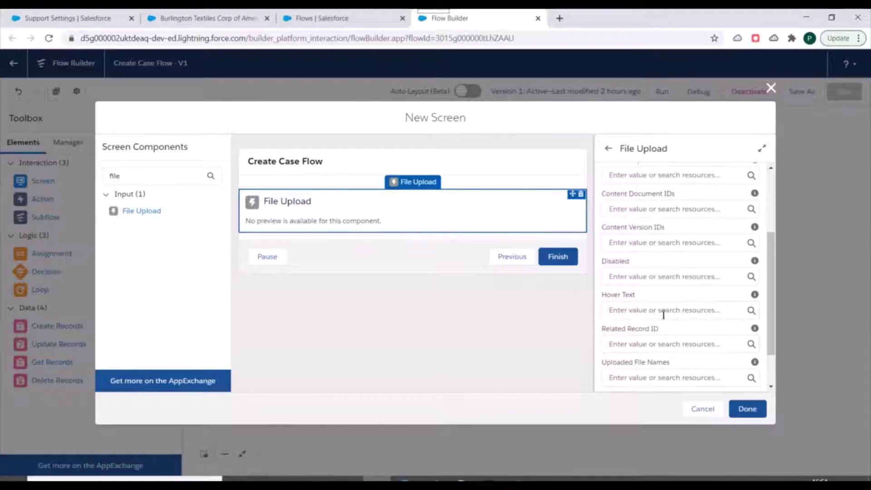
left_click(654, 345)
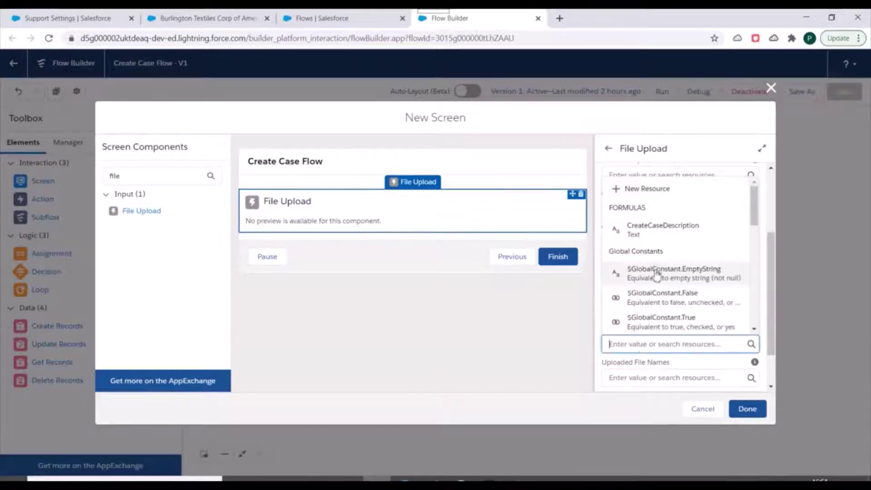
scroll(654, 239, "down", 5)
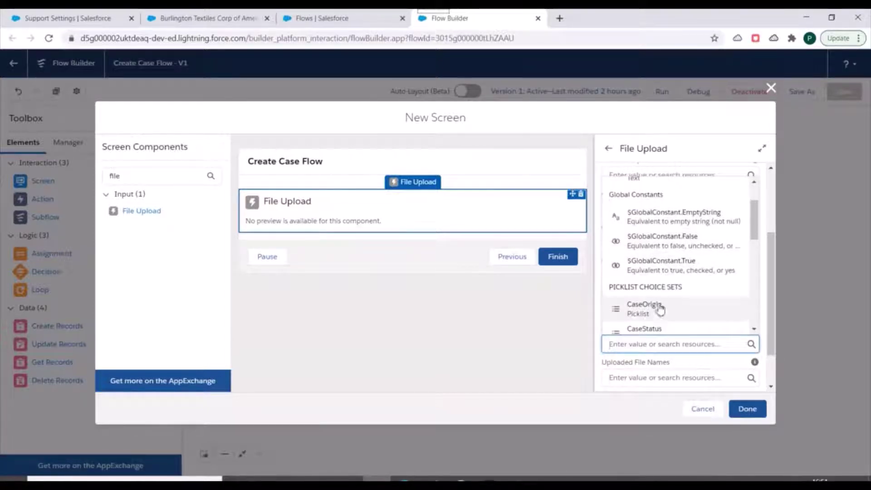
scroll(660, 249, "down", 5)
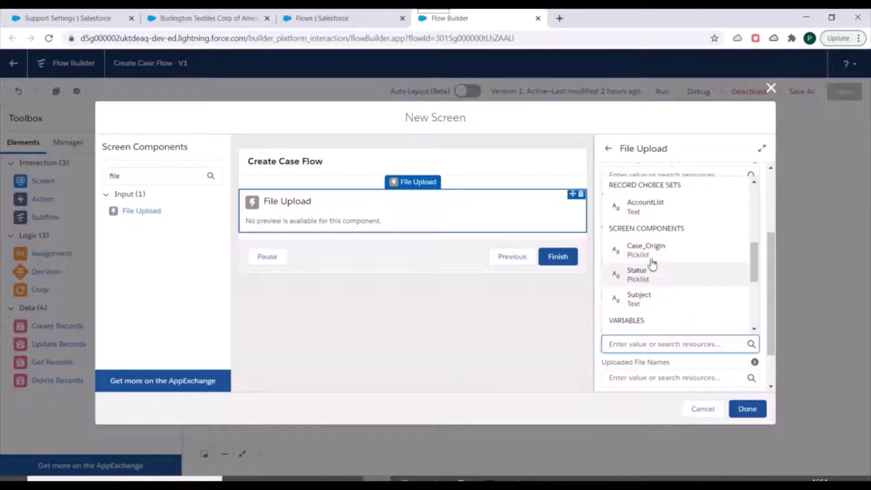
left_click(655, 229)
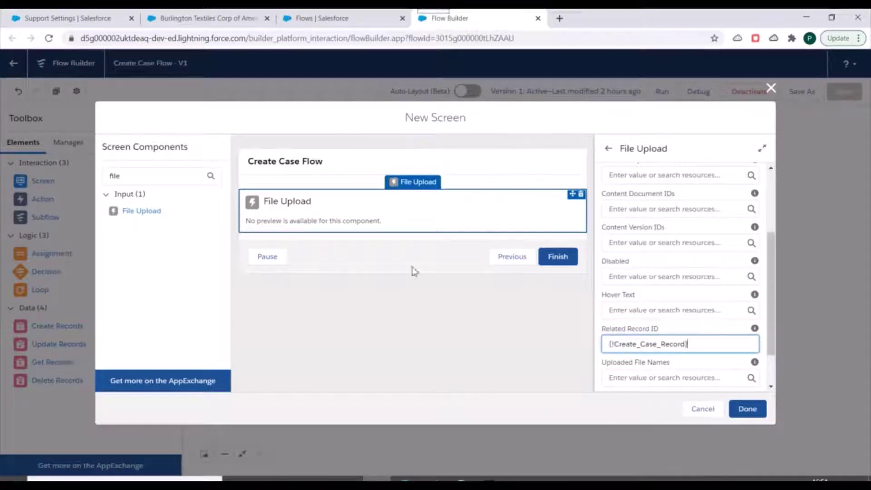
left_click(402, 301)
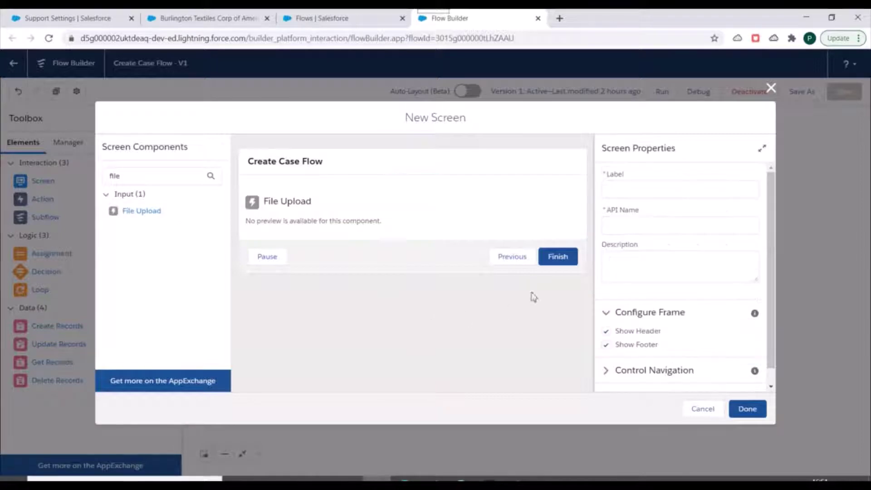
Step: Set the File Upload component's API name to Upload_File_with_Case
left_click(338, 204)
left_click(621, 191)
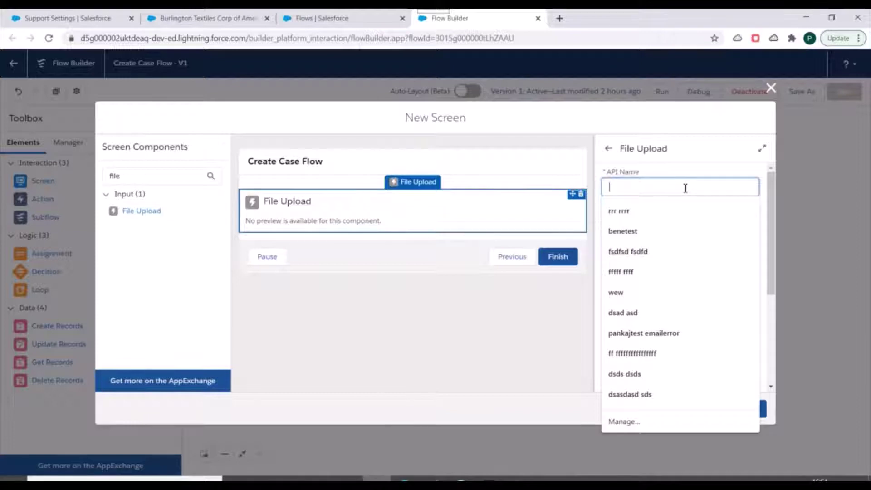
type("Uplo")
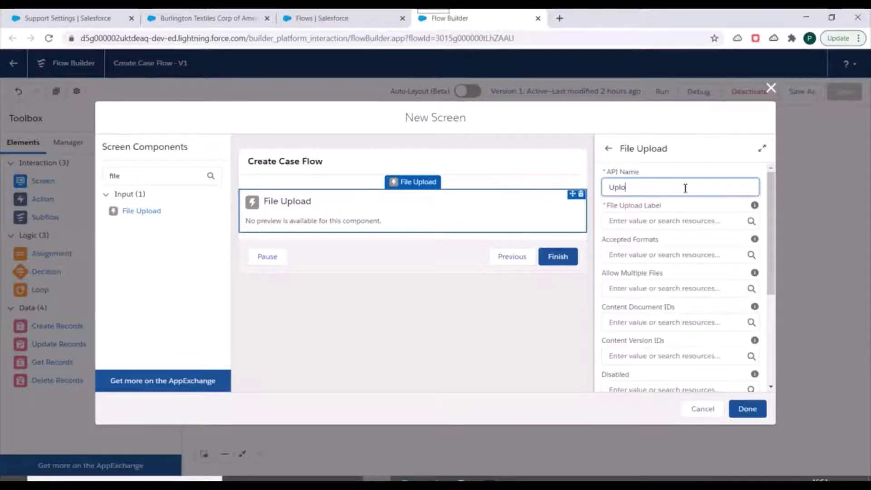
type("ad")
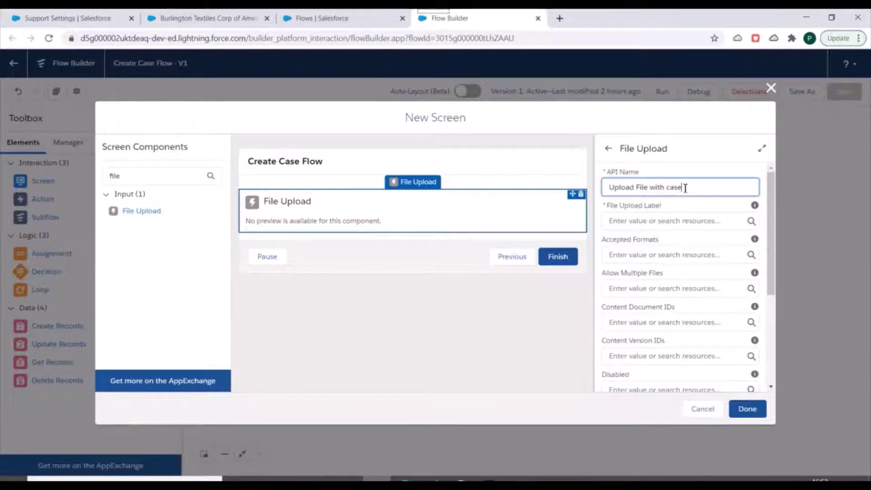
type("File with Case")
left_click(697, 170)
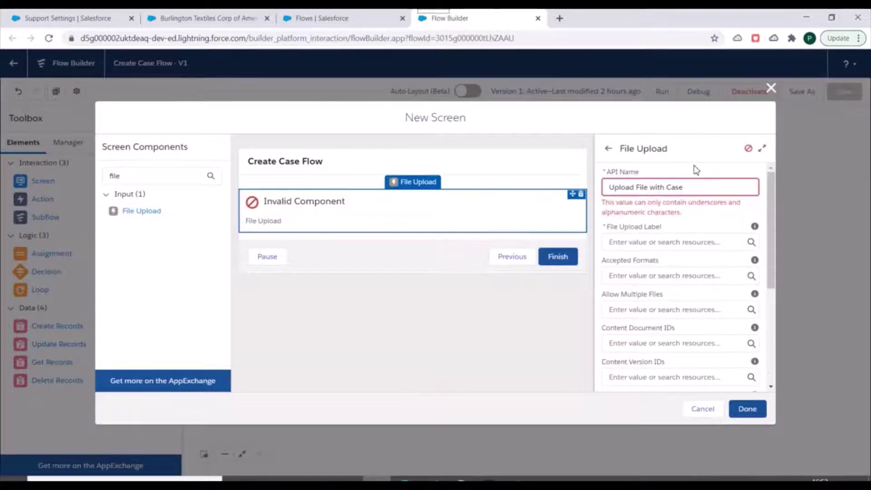
left_click(694, 183)
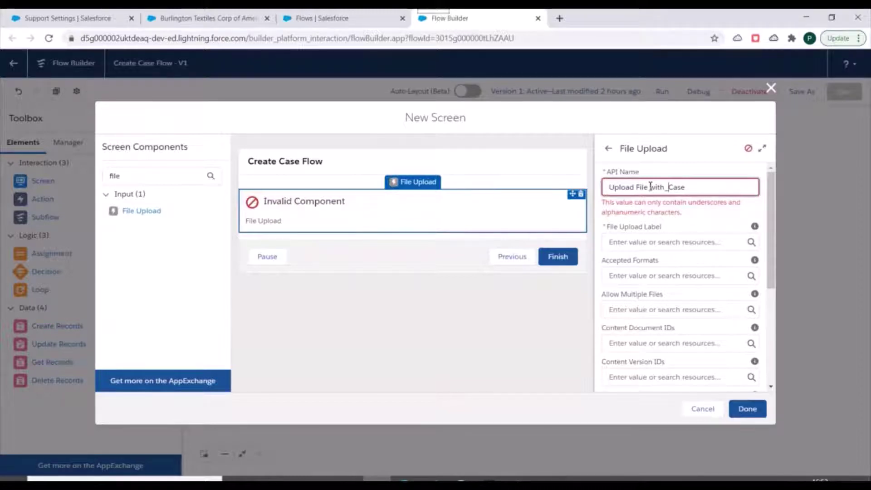
key("BackSpace")
type("_")
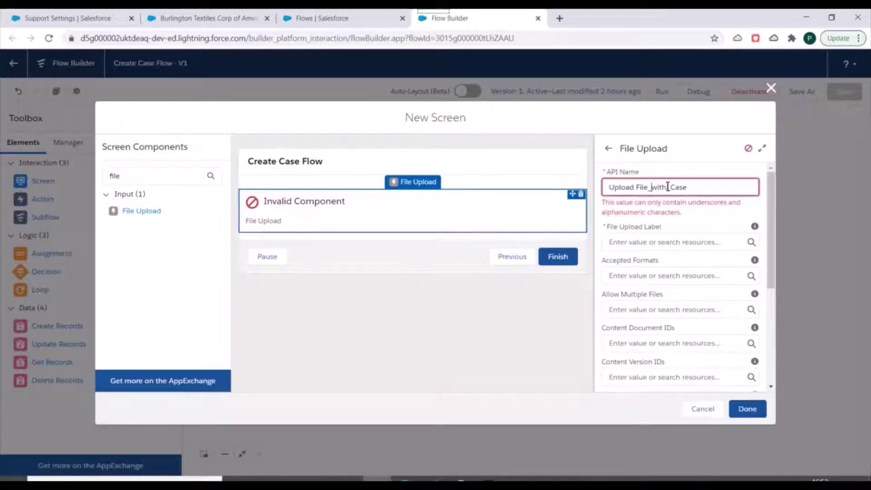
key("Left")
key("BackSpace")
type("_")
left_click(716, 167)
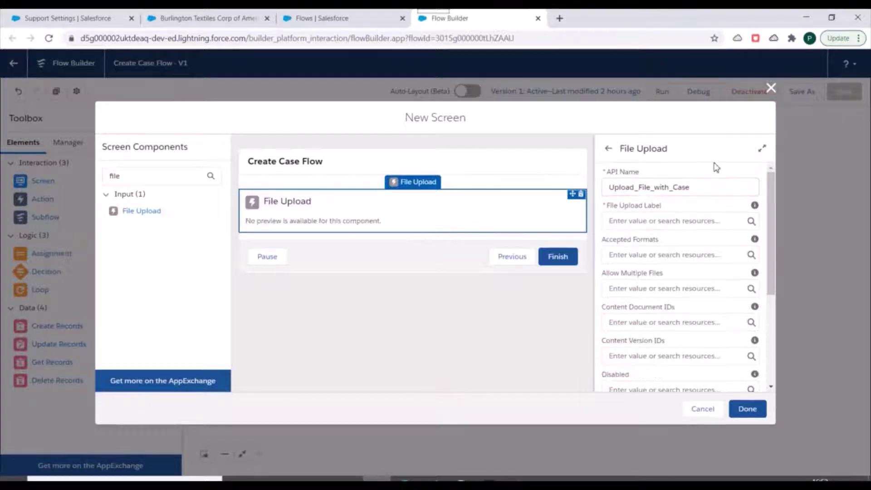
Step: Set the component's File Upload Label to the Subject screen component, {!Subject}
left_click(654, 218)
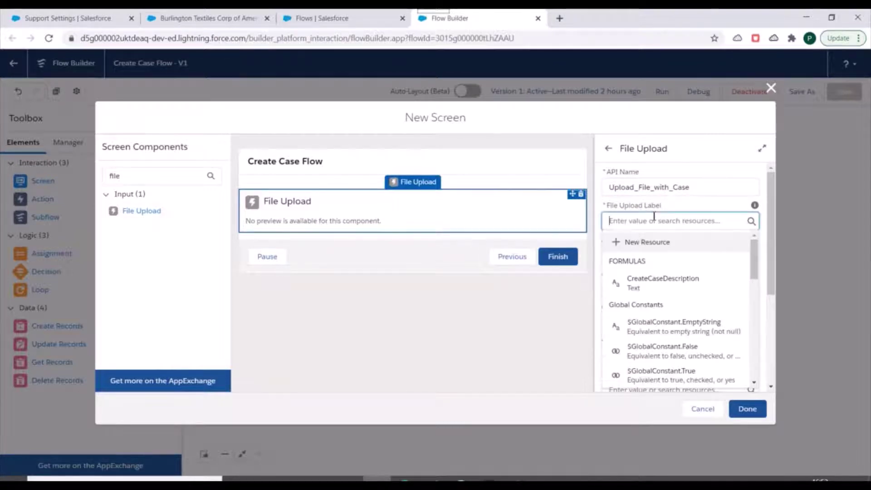
scroll(679, 293, "down", 2)
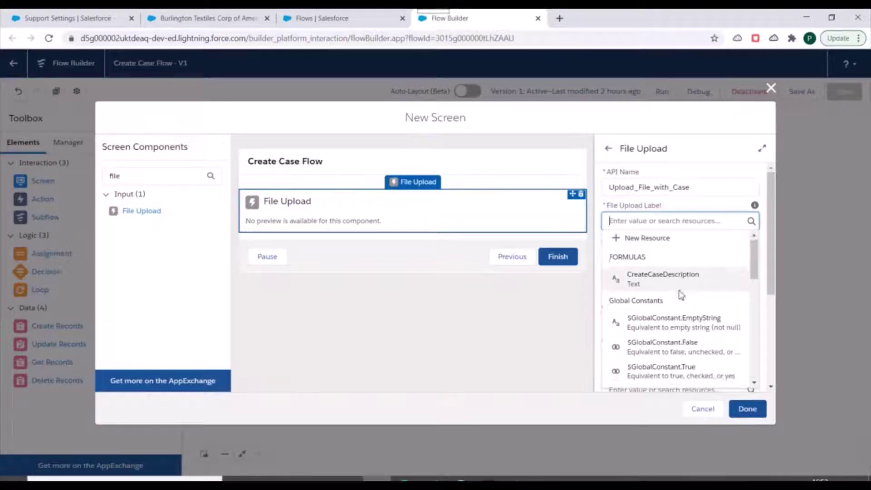
scroll(681, 295, "down", 3)
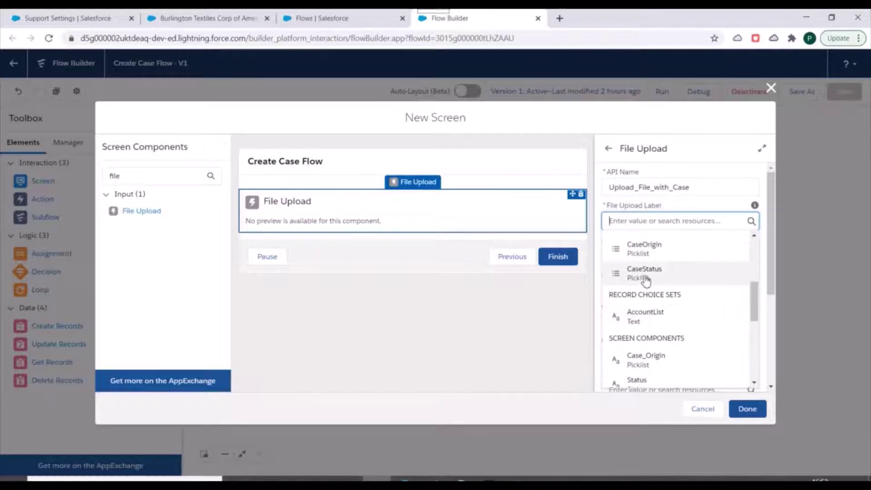
scroll(671, 320, "up", 2)
scroll(672, 327, "down", 3)
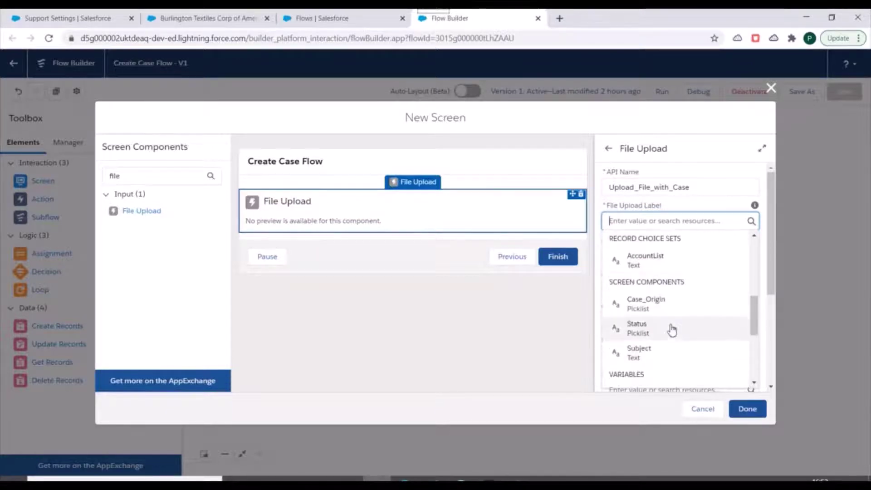
left_click(657, 350)
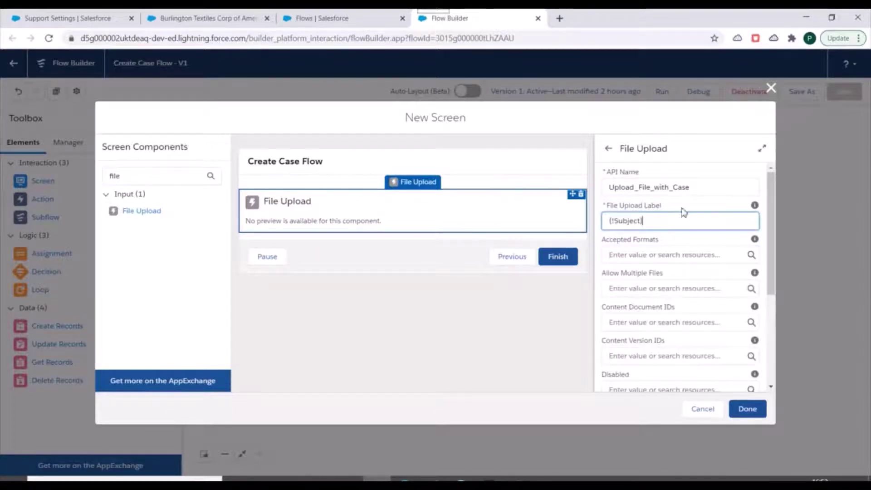
scroll(695, 262, "down", 3)
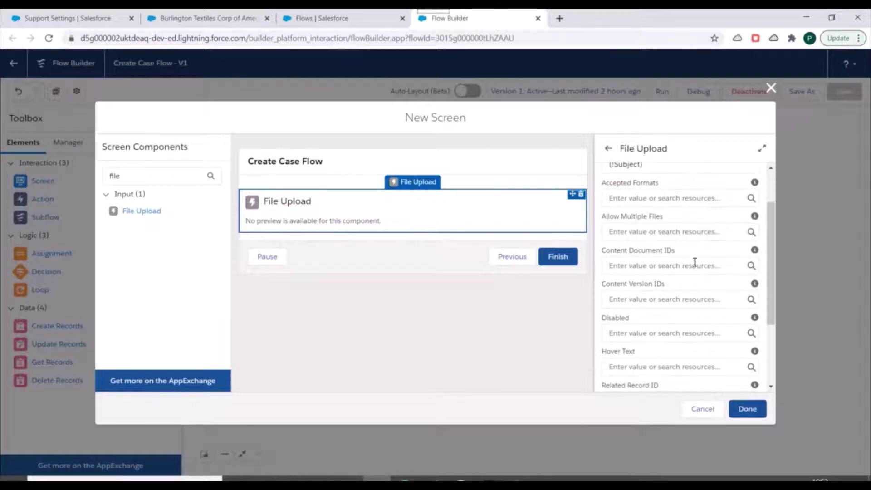
scroll(694, 262, "down", 3)
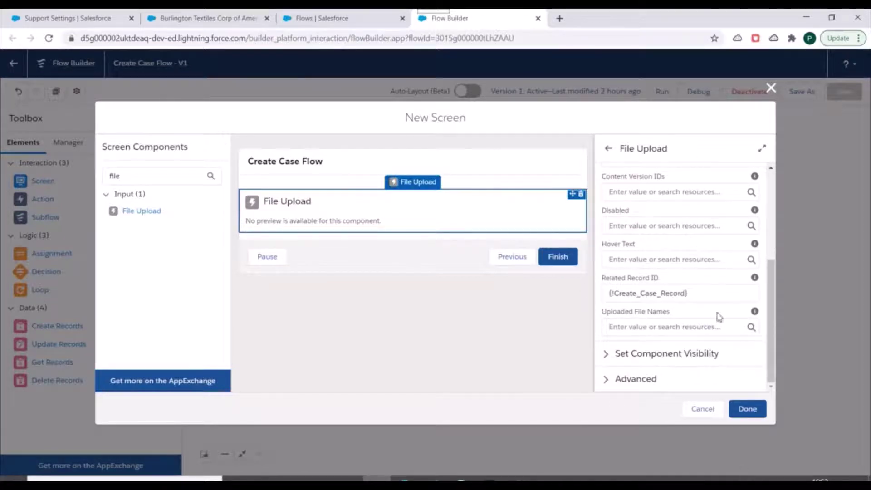
scroll(712, 232, "up", 6)
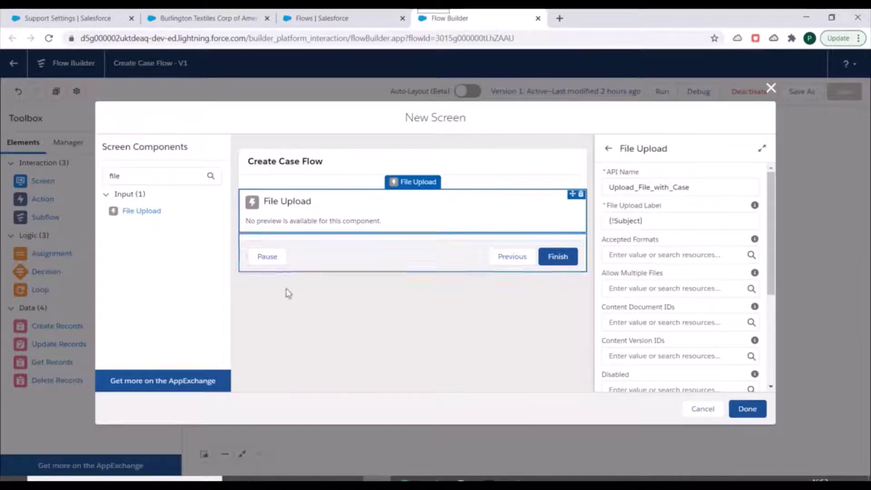
Step: Label the new screen Upload File, finish it, and connect the Create Case Record element to it
left_click(373, 299)
left_click(649, 183)
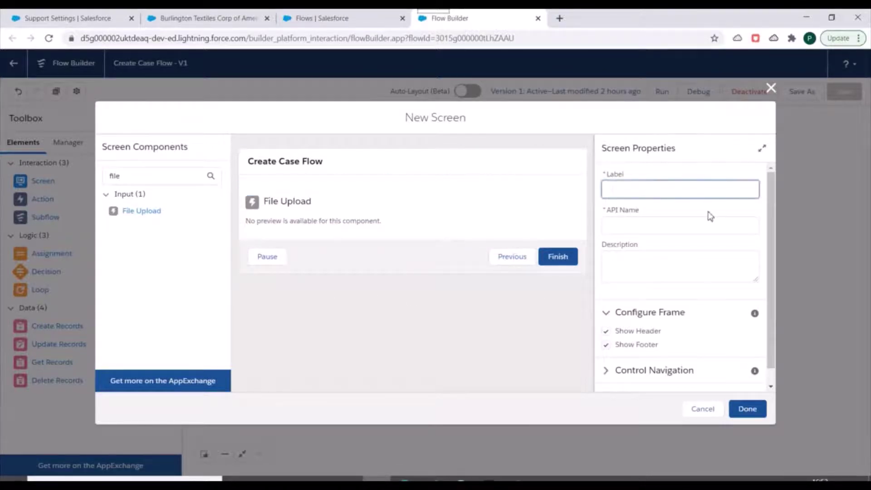
type("Upload")
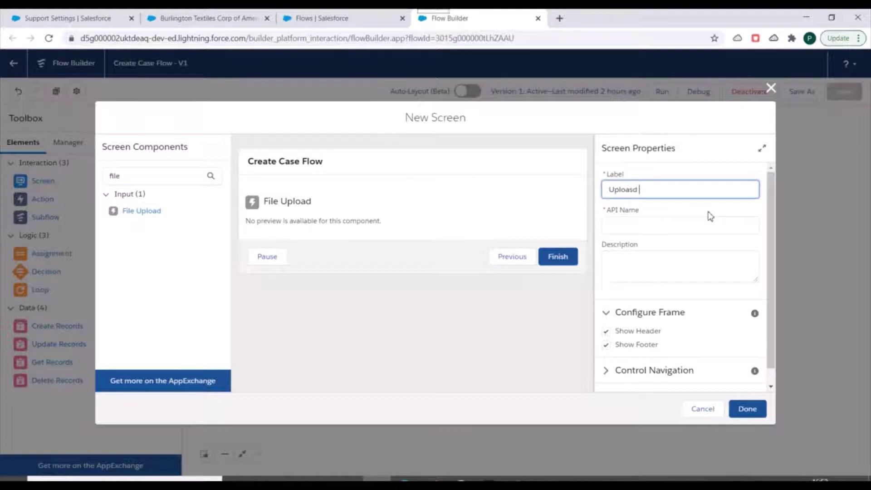
key("BackSpace")
type("File")
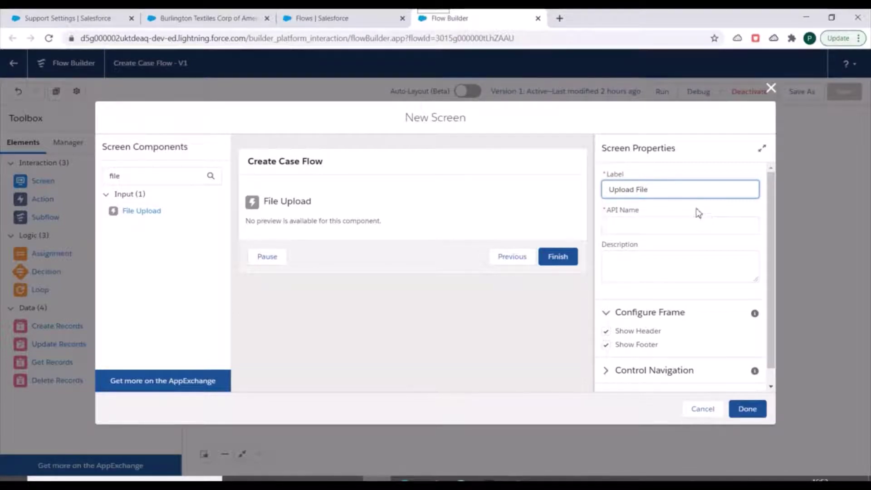
left_click(673, 254)
left_click(745, 408)
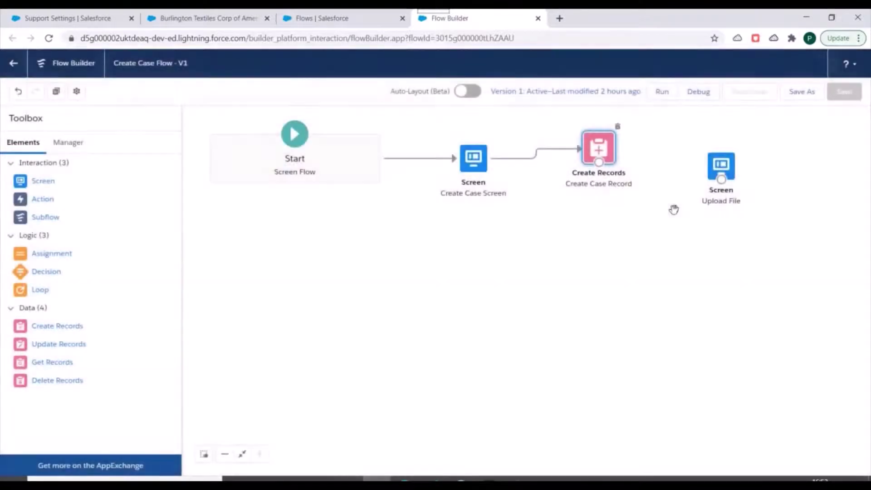
left_click_drag(599, 162, 716, 168)
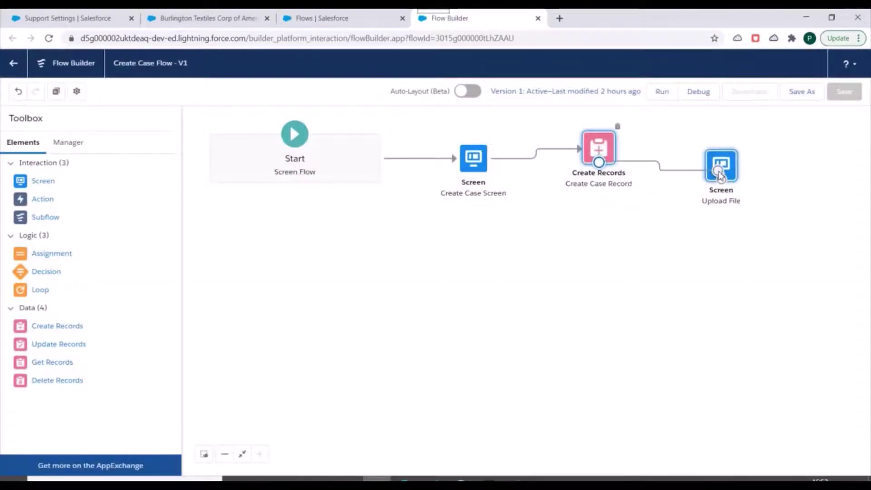
Step: Save the flow as a new version labelled Create Case Flow with File and activate it
left_click(809, 91)
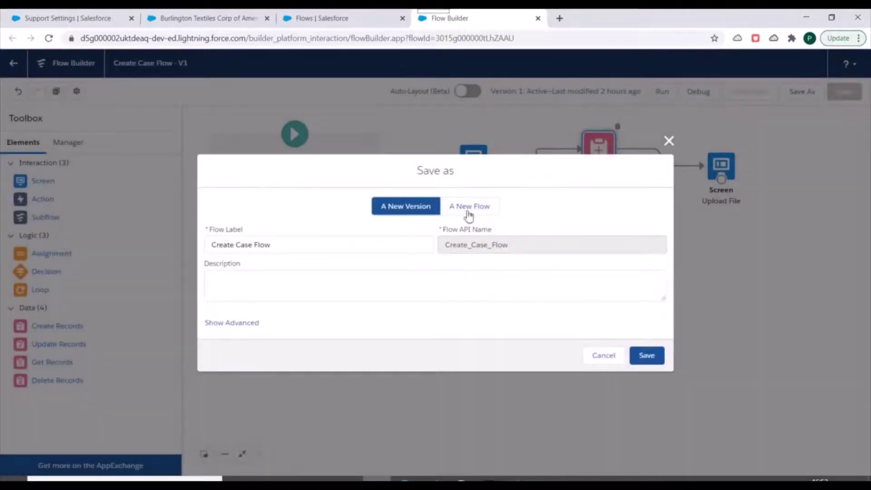
left_click(300, 247)
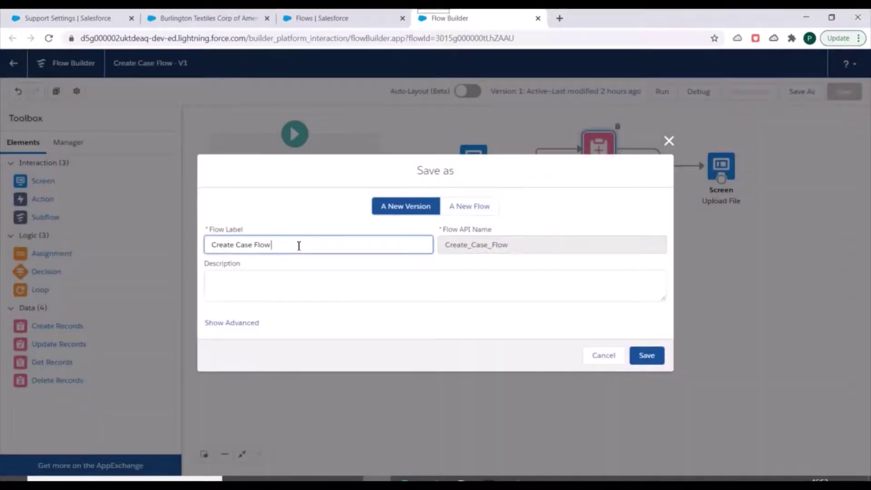
type("with File")
left_click(645, 354)
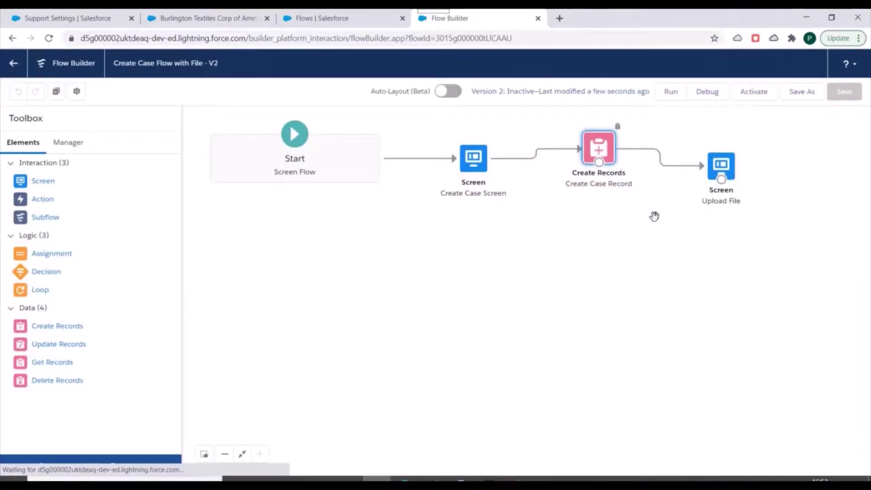
left_click(752, 92)
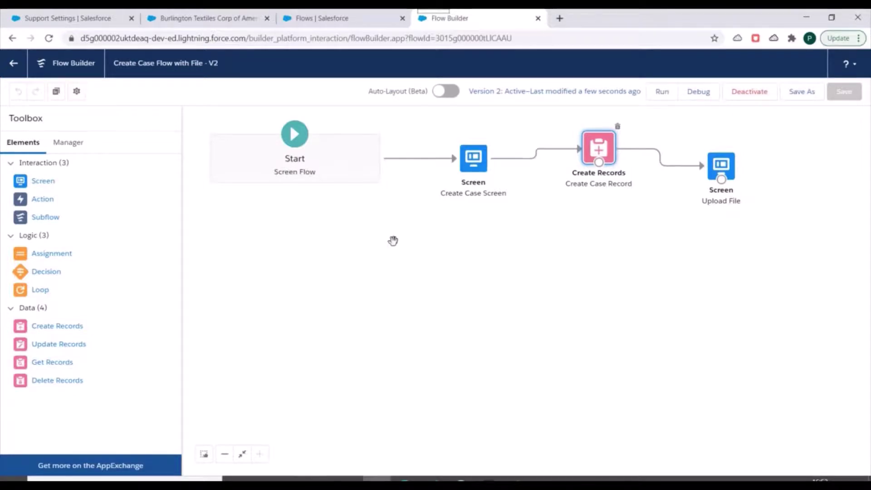
Step: Reload the Burlington Textiles Corp of America account page and launch its Create Case action
left_click(199, 18)
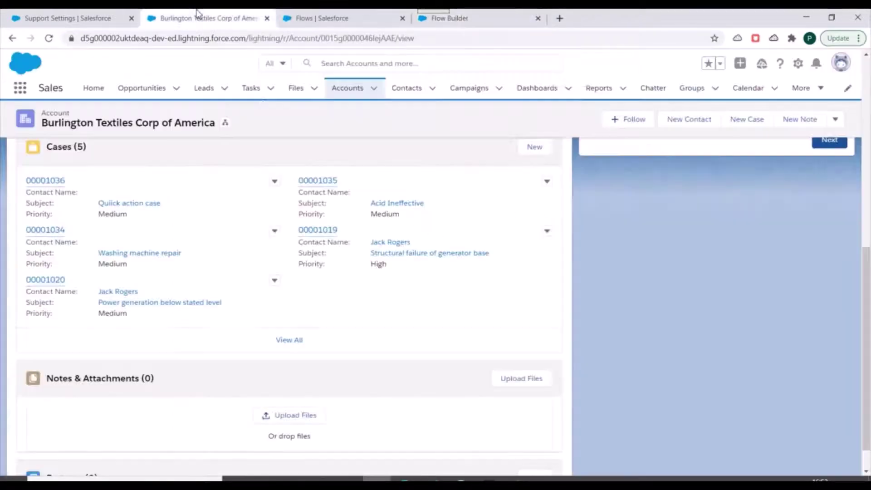
scroll(262, 187, "up", 5)
left_click(49, 39)
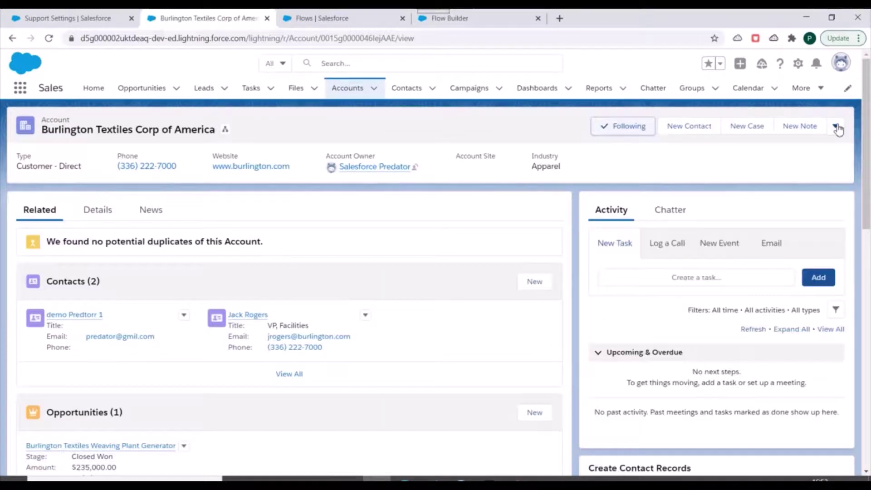
left_click(837, 126)
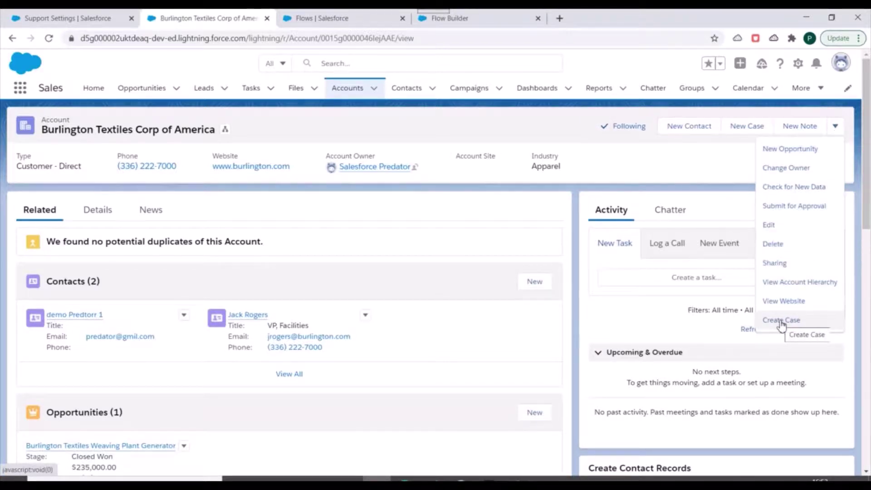
left_click(781, 320)
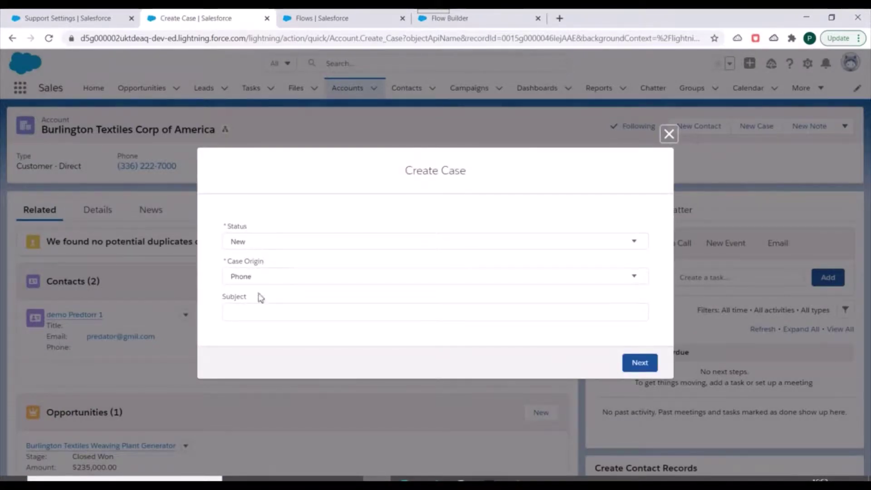
Step: Enter "This is file required" as the case subject and proceed to the file upload screen
left_click(252, 313)
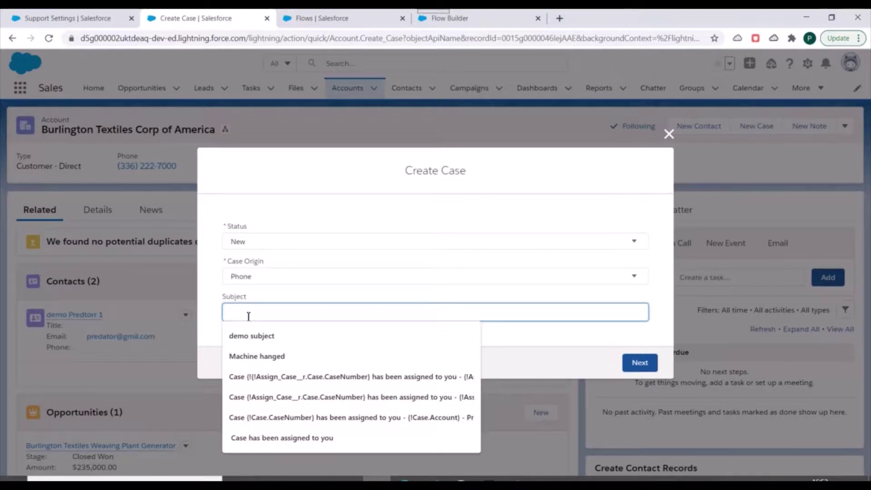
type("This is")
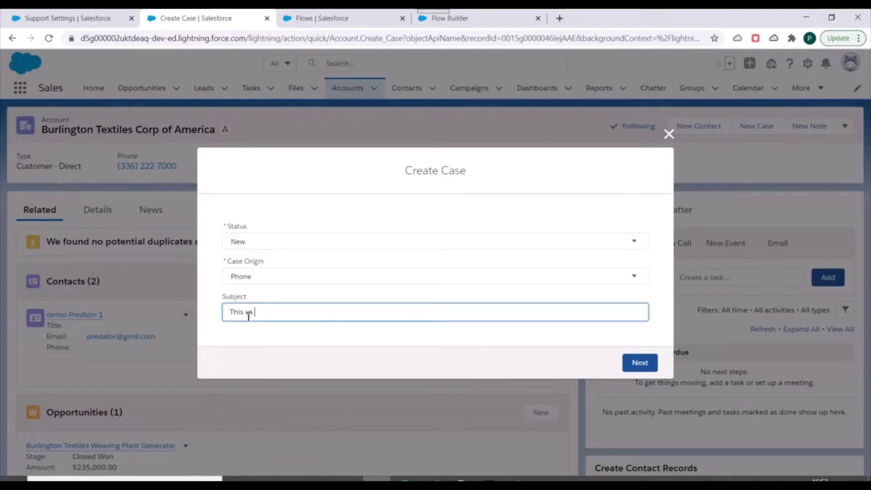
type(" file require")
key("BackSpace")
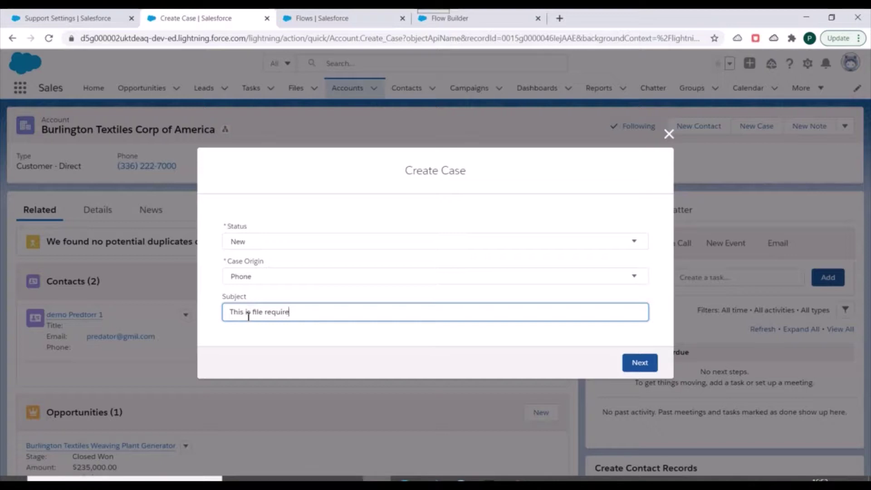
left_click(640, 363)
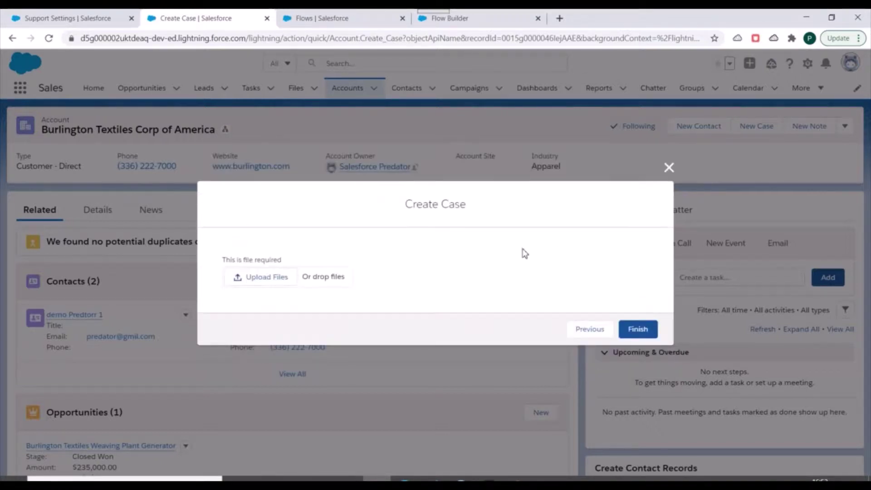
Step: Upload the test text file from the Desktop to the case and finish the flow
left_click(243, 278)
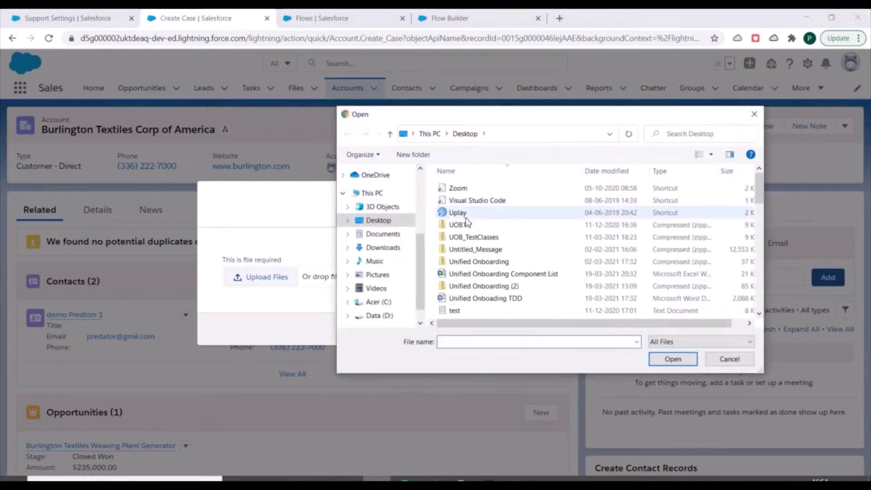
left_click(455, 312)
left_click(672, 359)
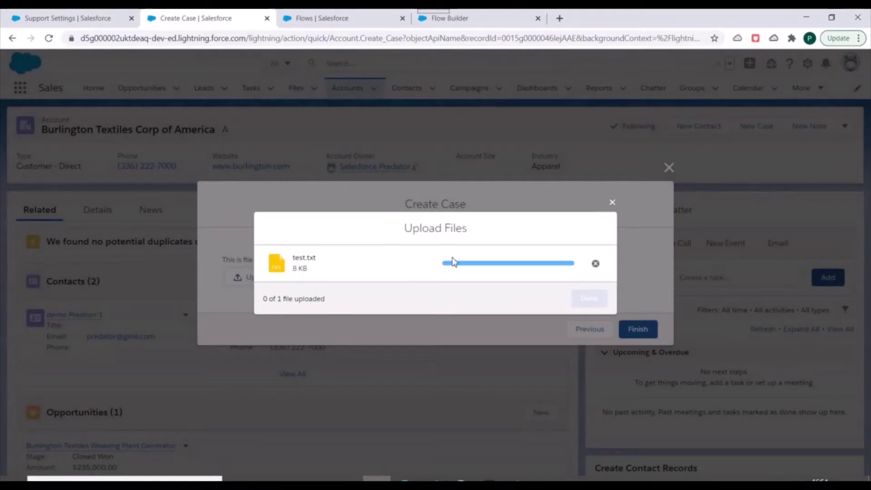
left_click(589, 299)
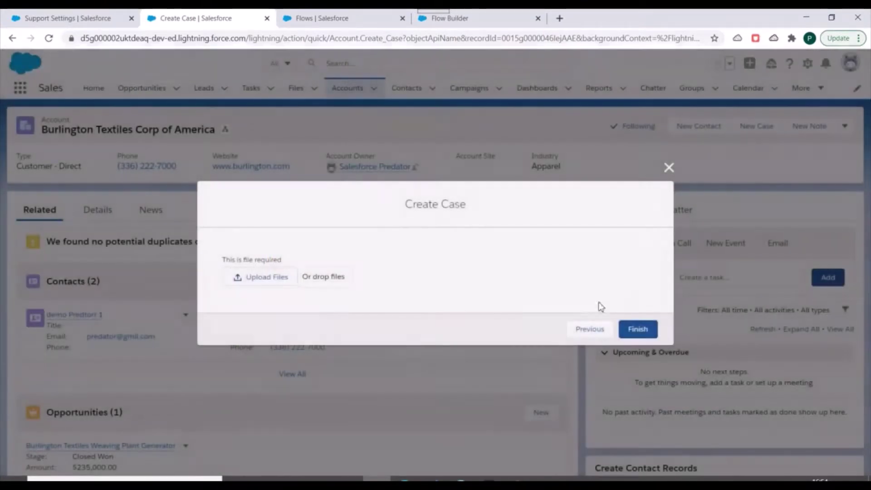
left_click(638, 330)
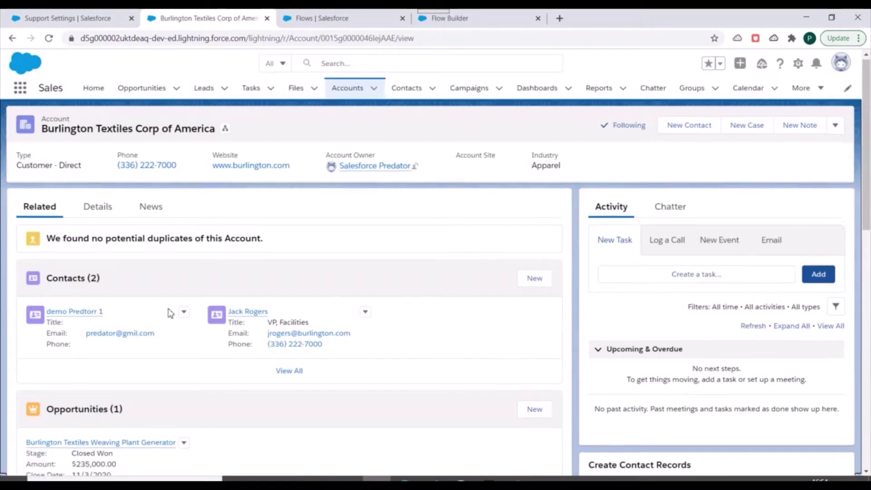
Step: Open the case with the subject "This is file required" from the account's Cases list
scroll(172, 311, "down", 9)
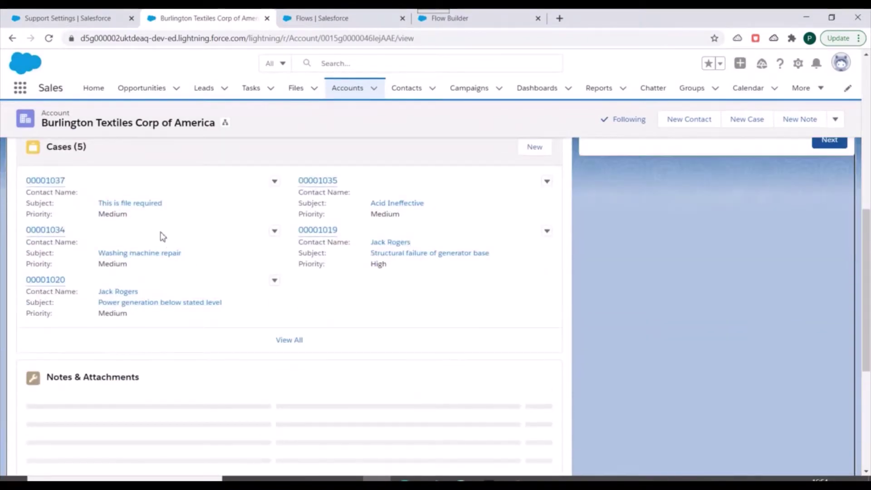
left_click(42, 182)
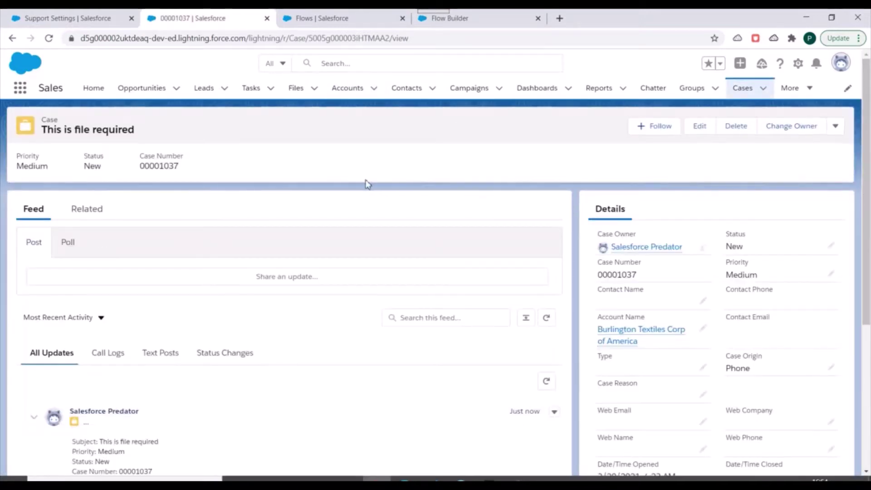
scroll(299, 187, "down", 3)
scroll(182, 215, "up", 3)
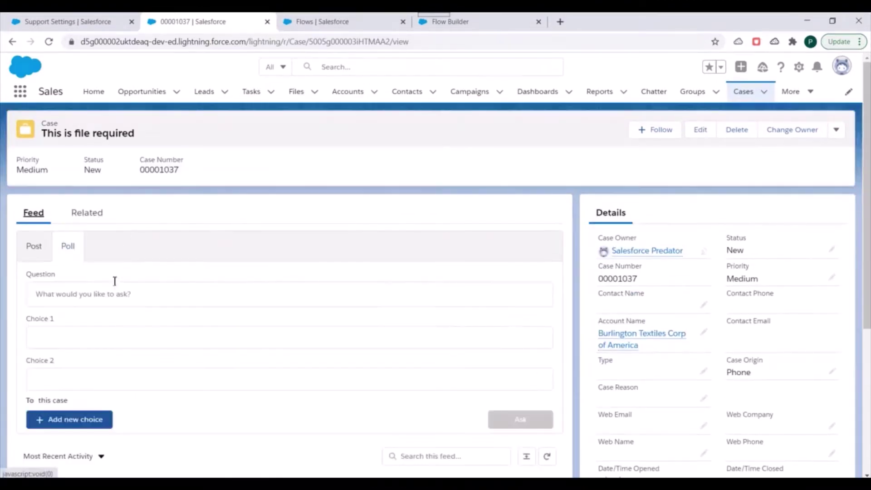
Step: Examine the case's related lists, checking Attachments for the uploaded file
left_click(88, 213)
scroll(380, 251, "down", 4)
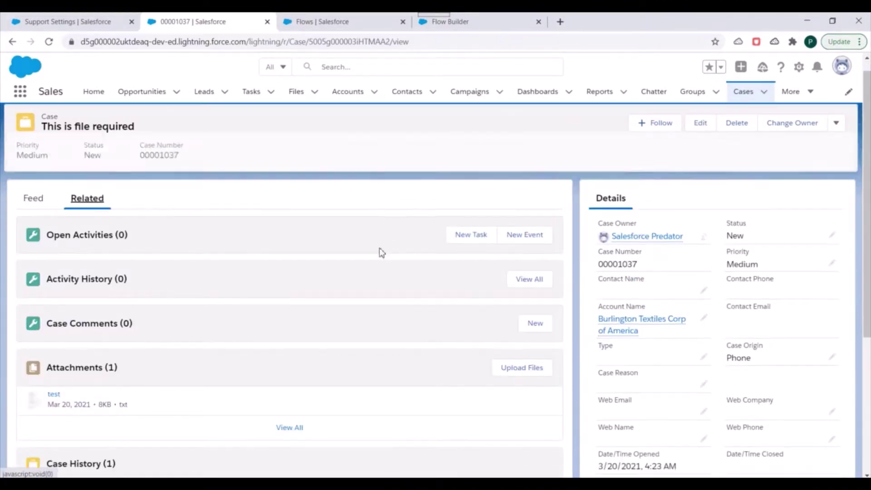
scroll(358, 247, "up", 1)
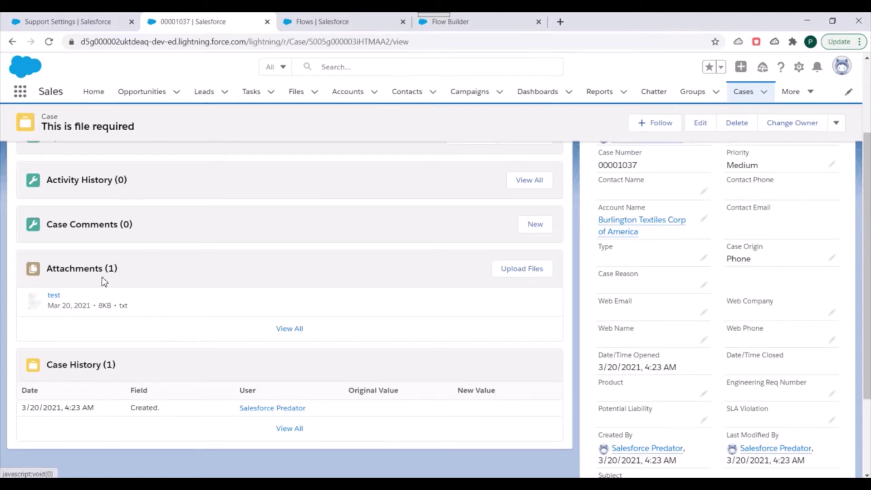
scroll(104, 295, "up", 3)
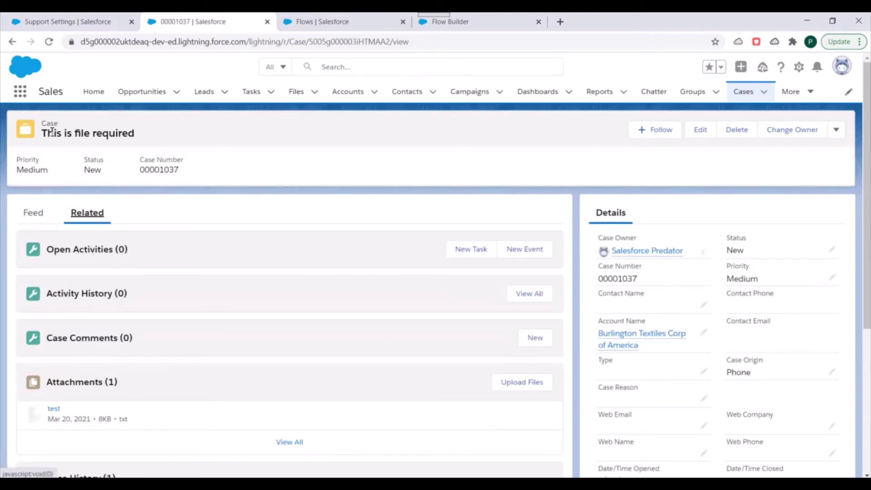
scroll(415, 268, "down", 4)
scroll(431, 267, "up", 4)
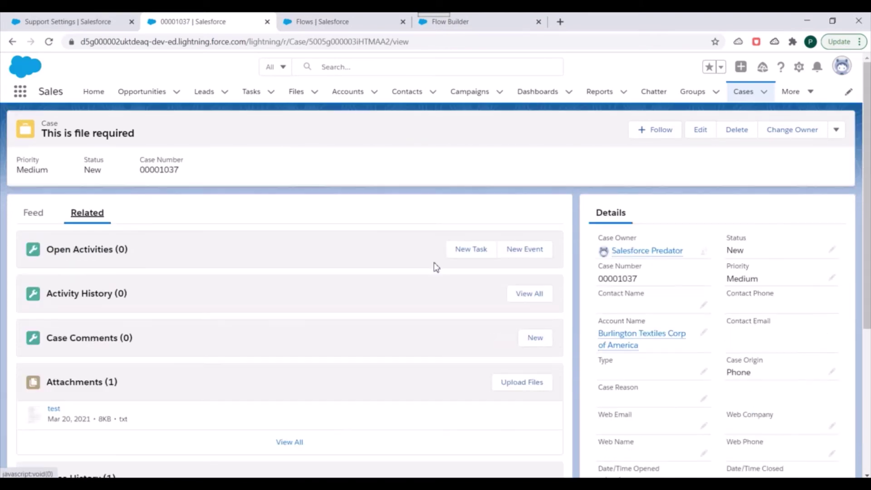